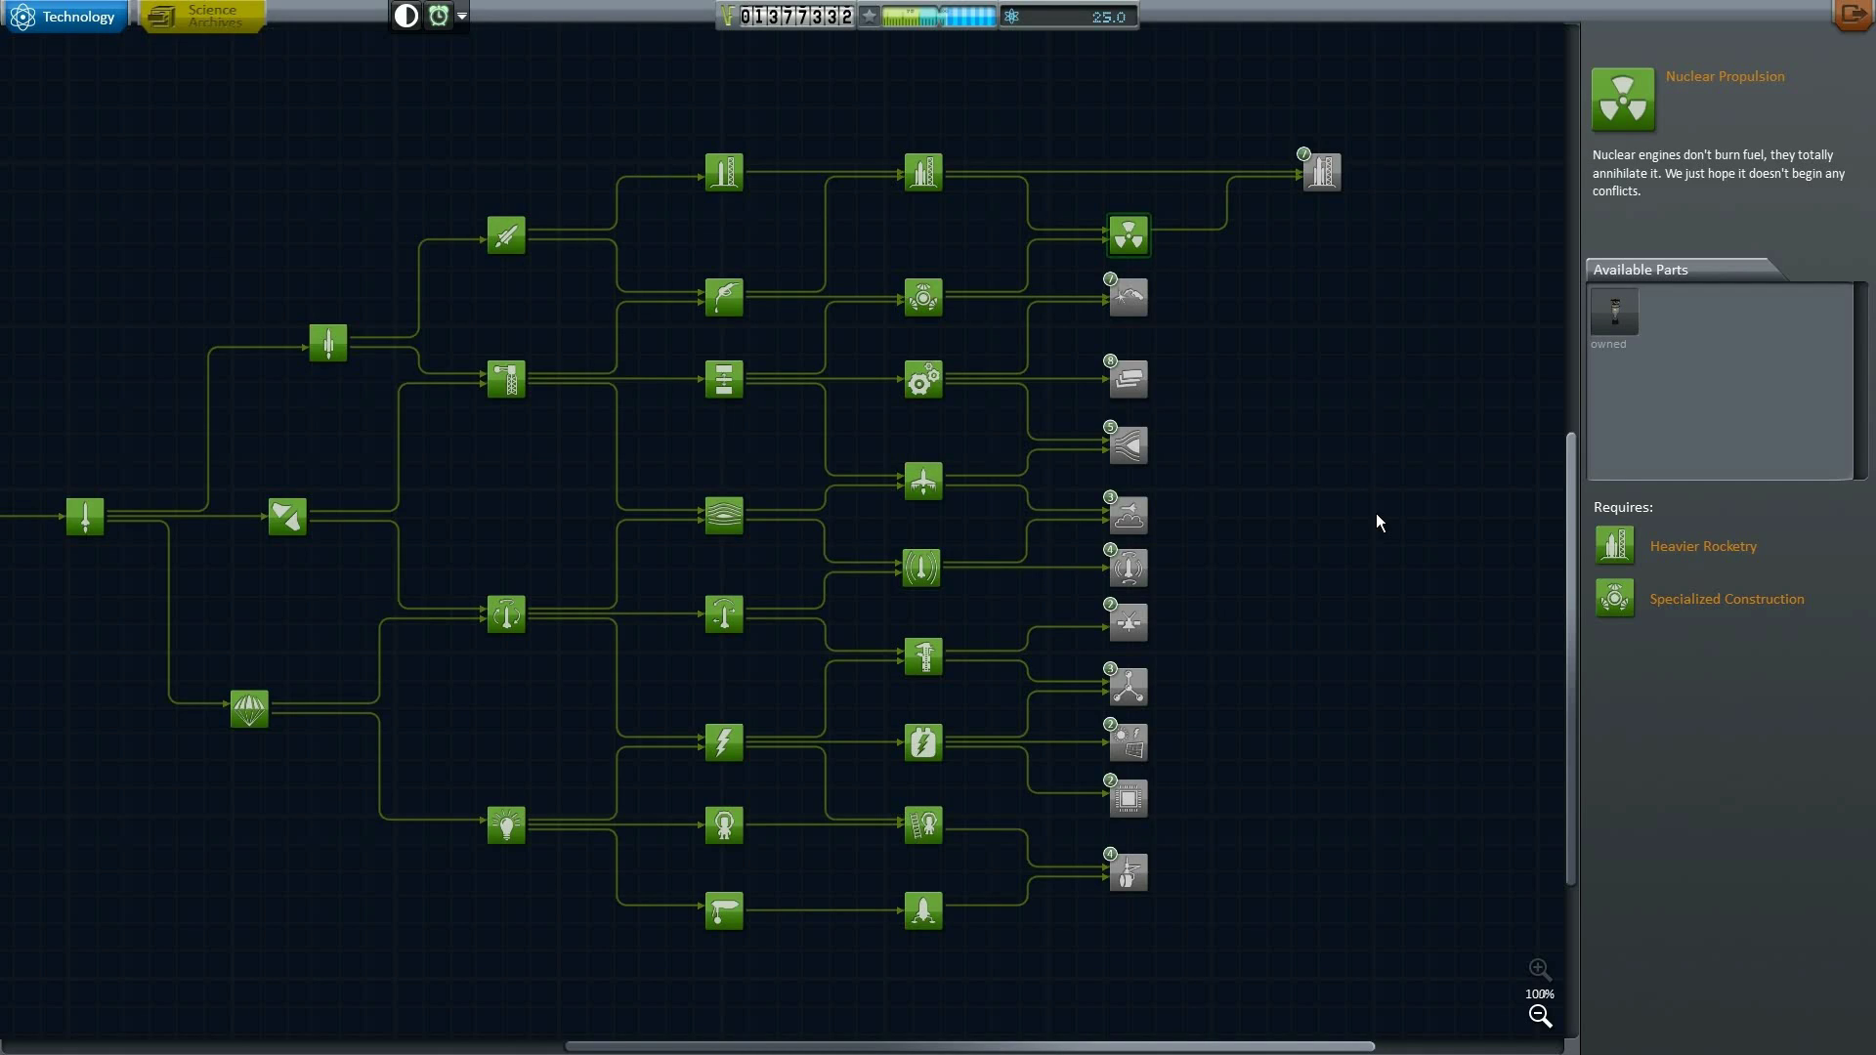
pyautogui.moveTo(1376, 522); pyautogui.dragTo(1398, 469)
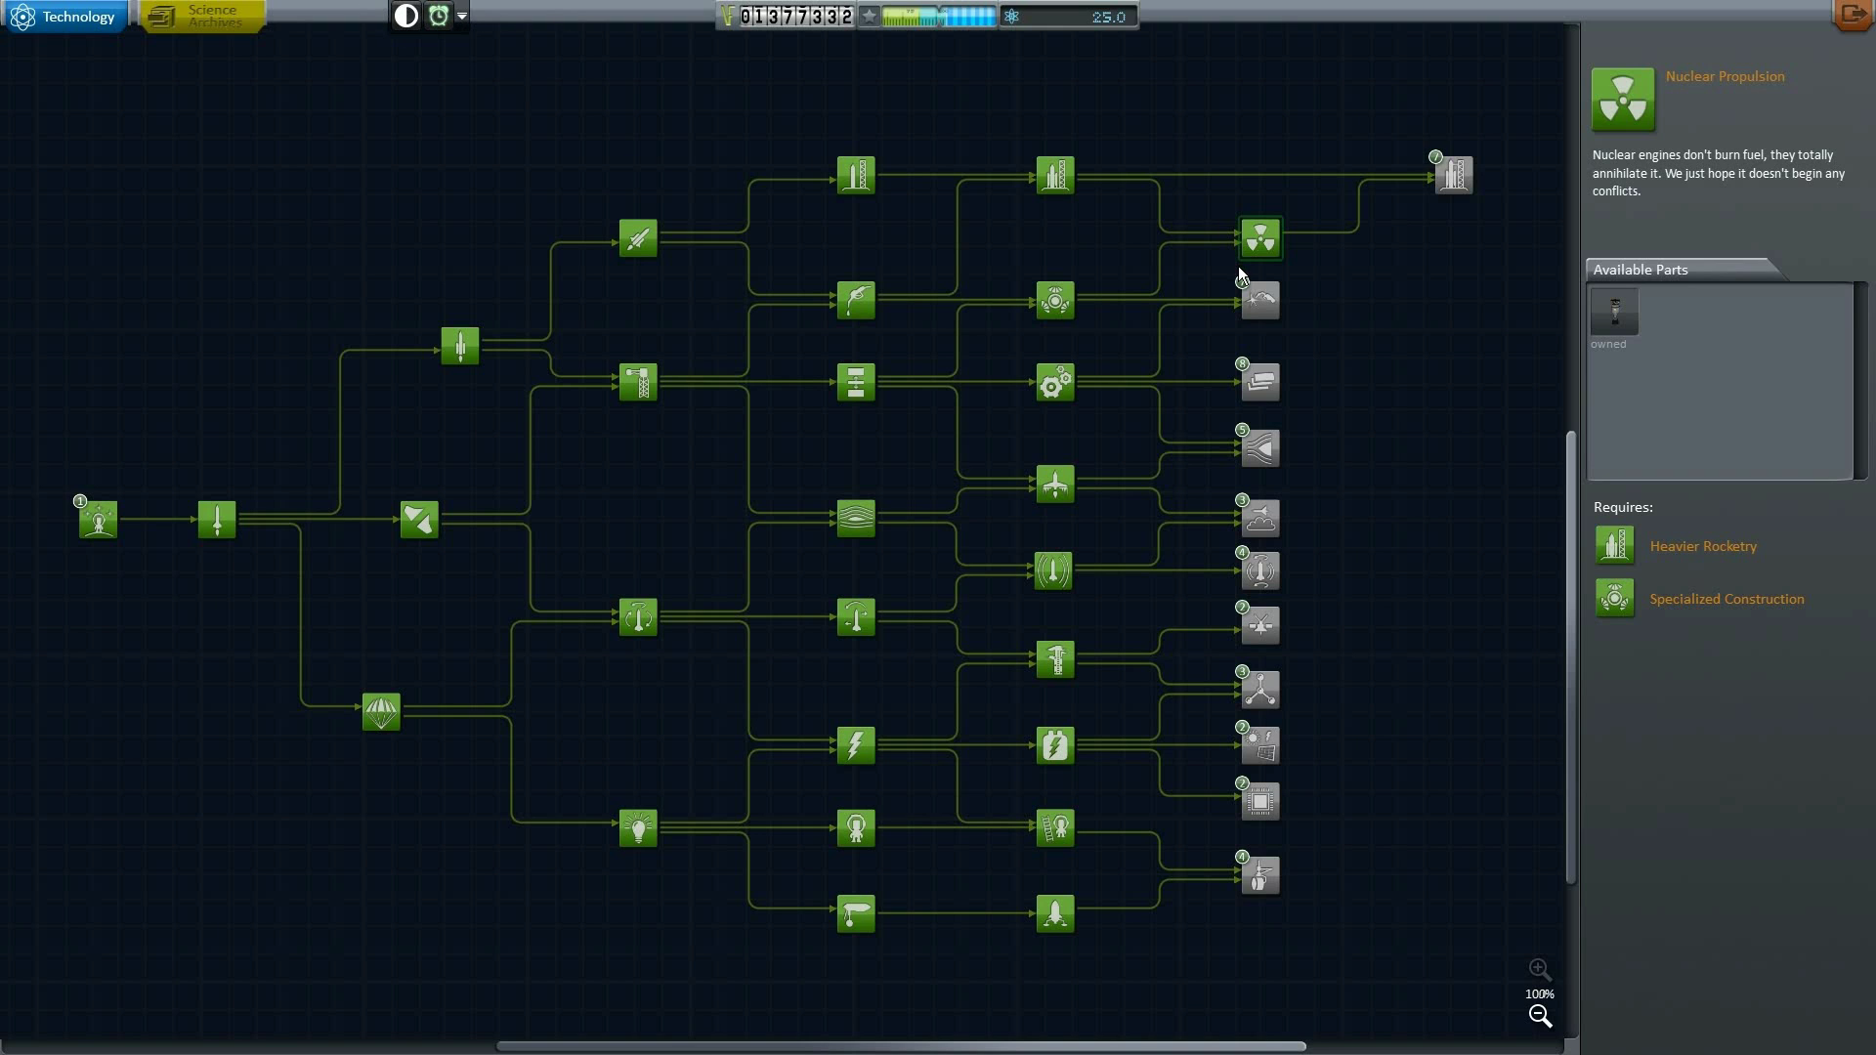
# Drag the tech tree background right until the Start node and all unlocked green branches are visible.
pyautogui.moveTo(924, 466); pyautogui.dragTo(966, 455)
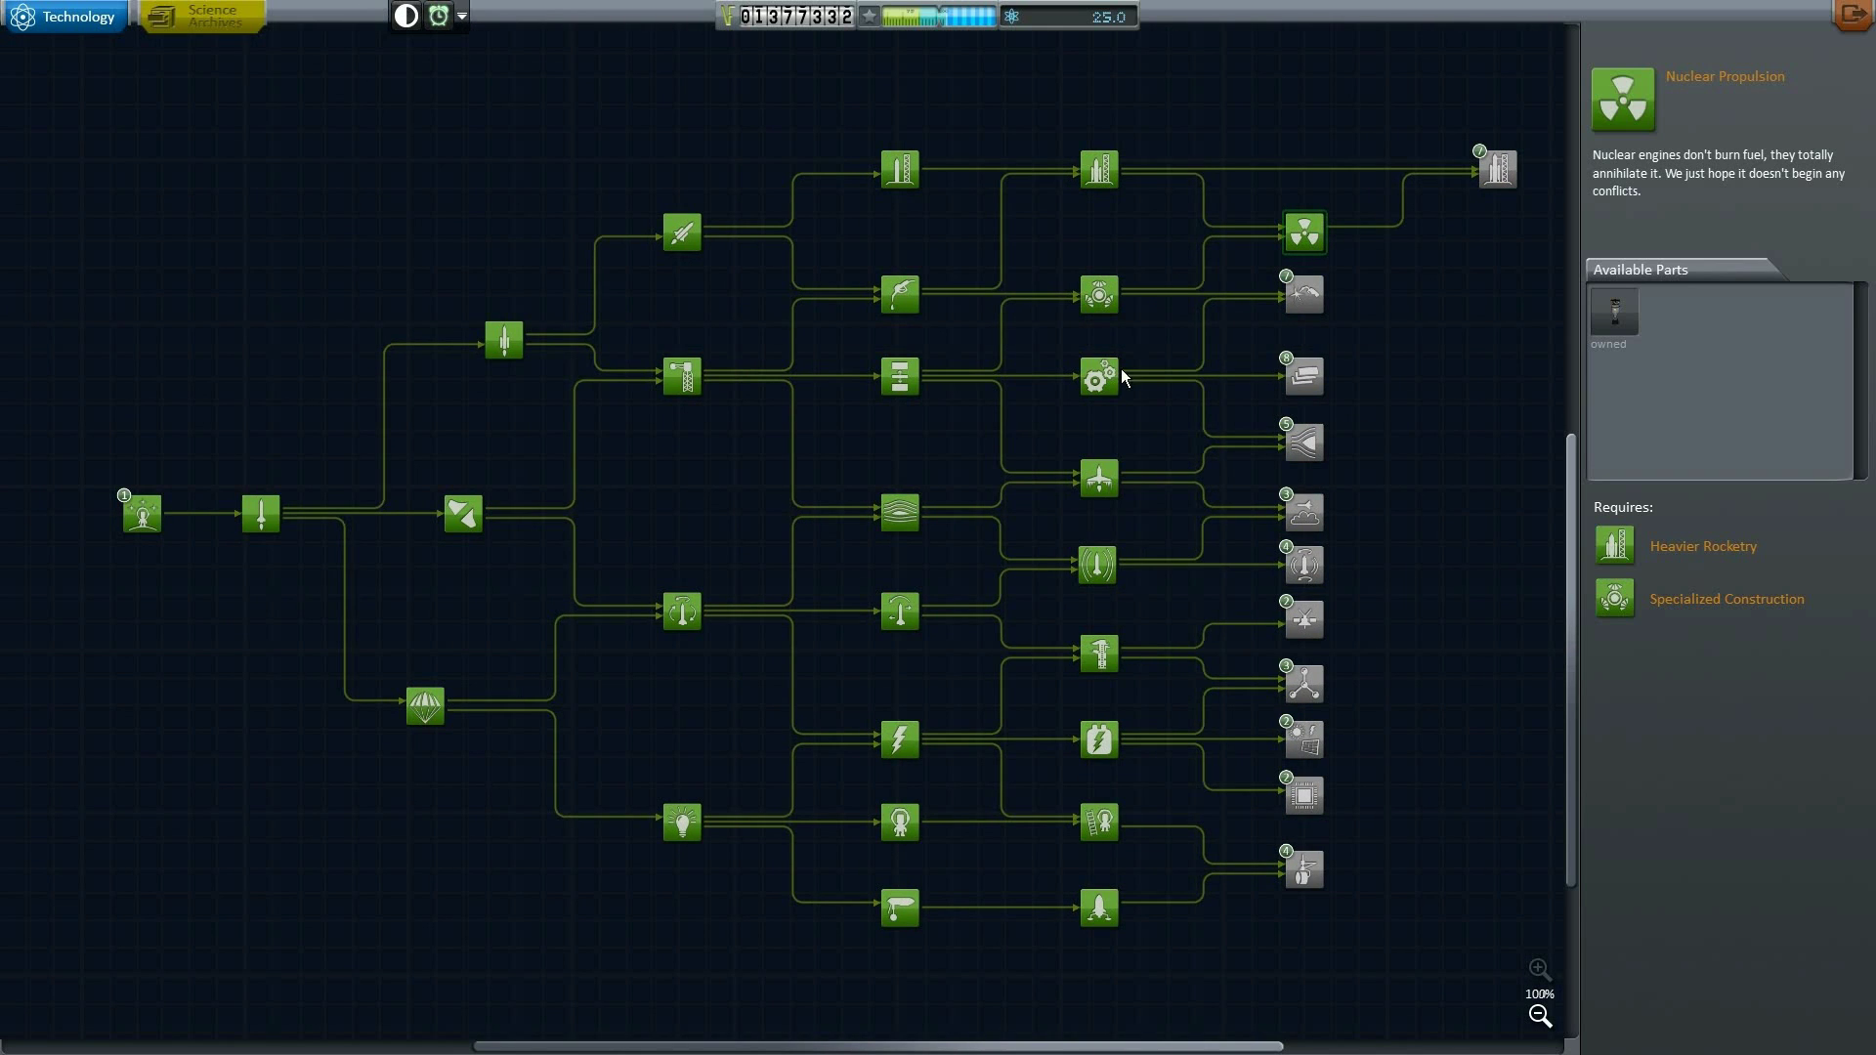